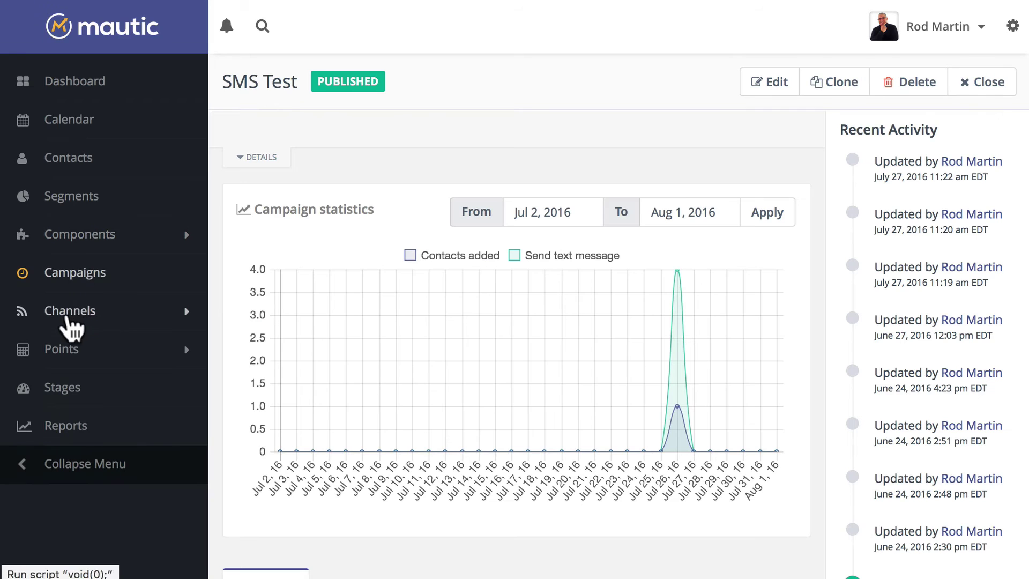
# Step: Open the Text Messages list under Channels, showing the 'test SMS' message with 4 sent
pyautogui.click(70, 314)
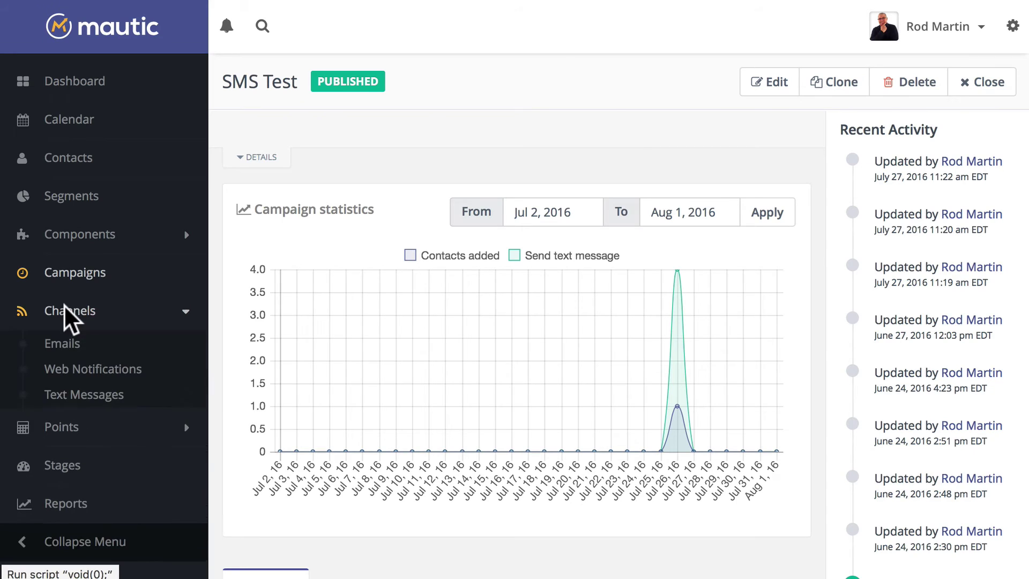
pyautogui.click(84, 394)
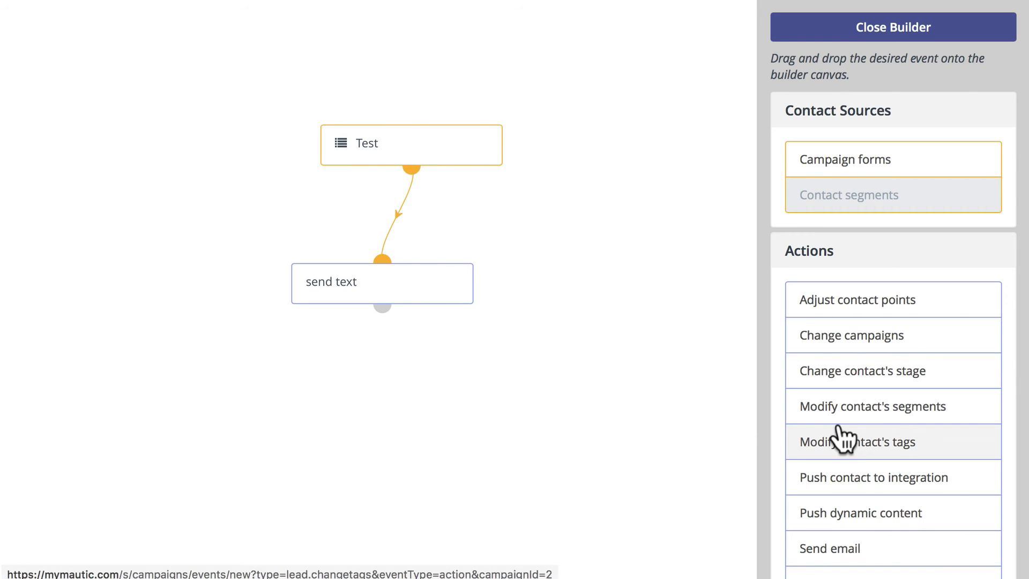
pyautogui.scroll(-3, 852, 434)
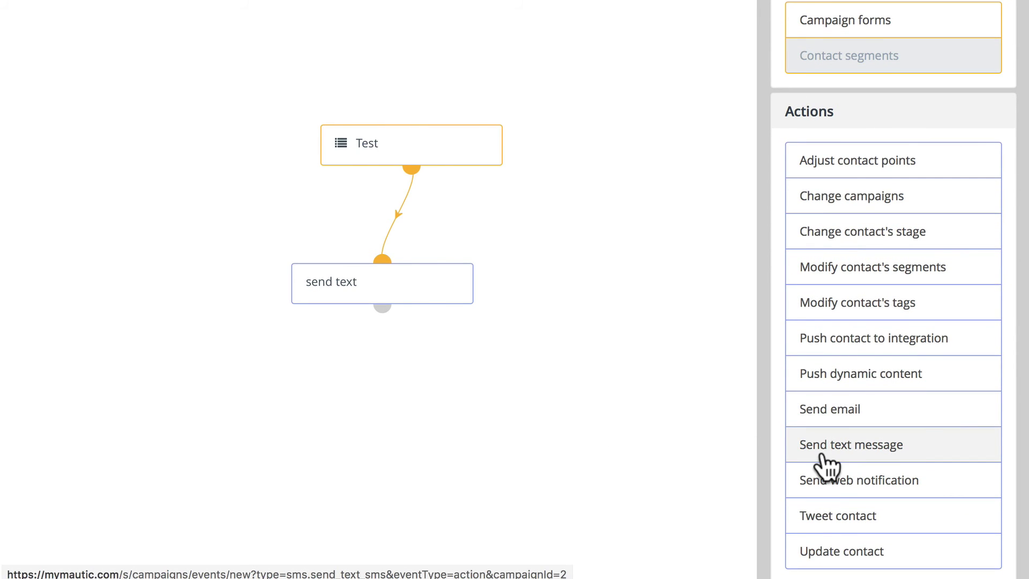